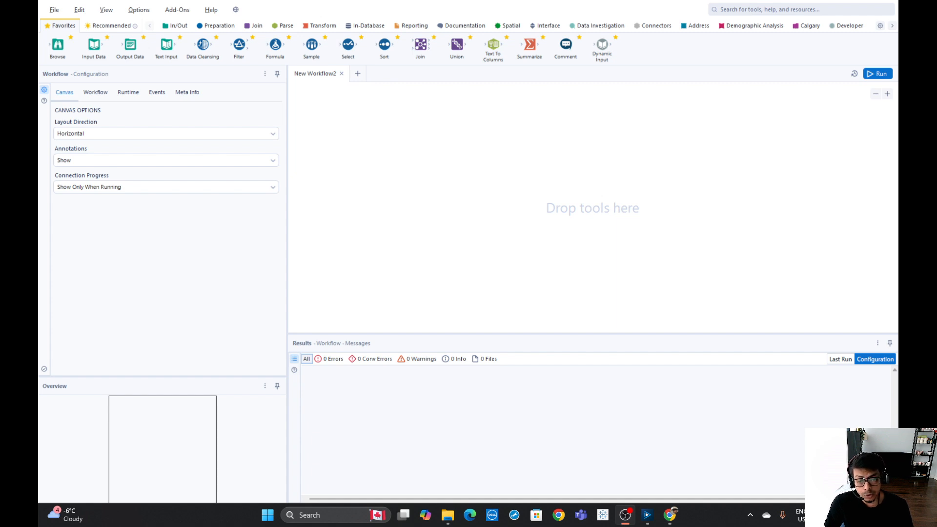
Place an Input Data tool on the empty workflow canvas
{"action": "key", "text": "alt+Tab"}
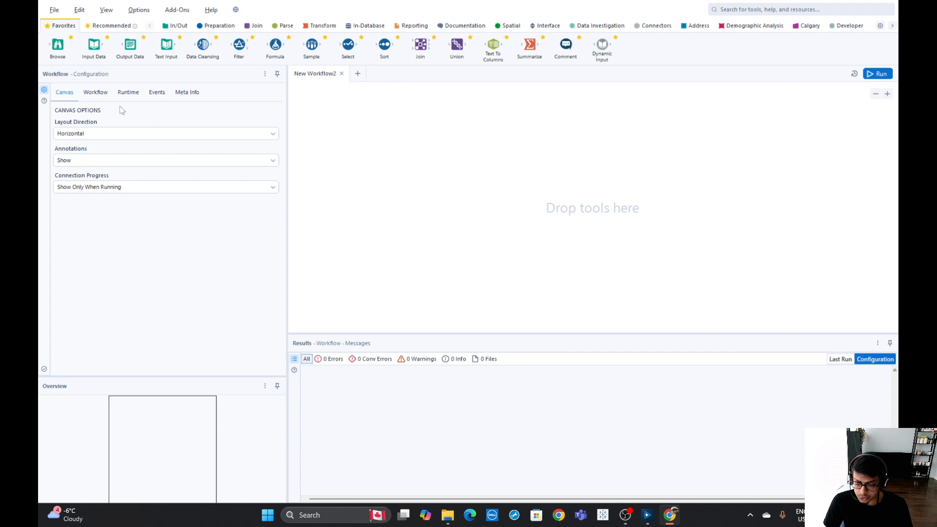
{"action": "left_click_drag", "start_coordinate": [94, 51], "coordinate": [330, 160]}
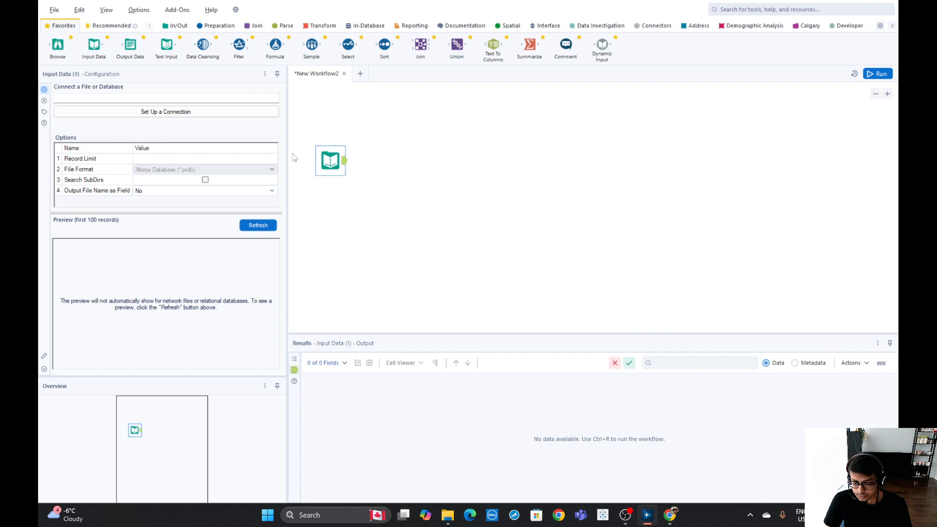
Browse the data connection options for recent files, file types and data sources, and the In/Out tool category
{"action": "left_click", "coordinate": [151, 117]}
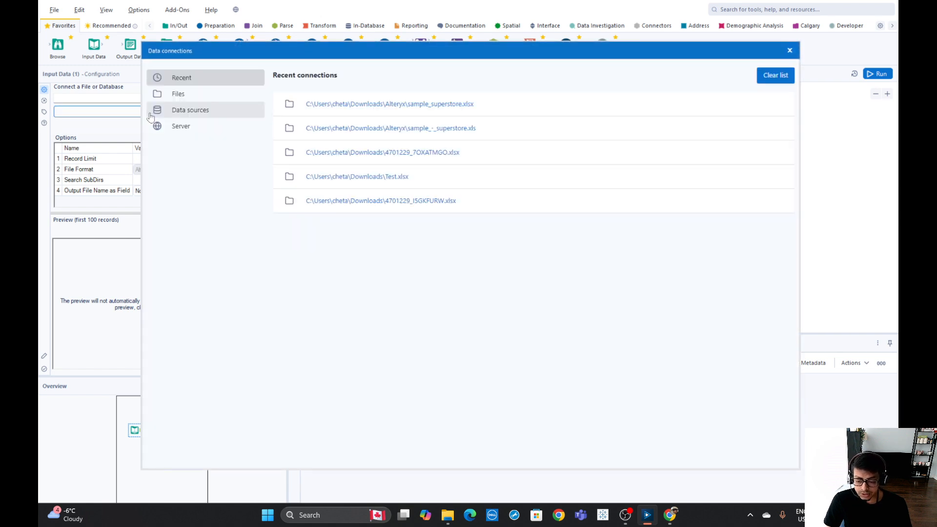
{"action": "left_click", "coordinate": [185, 99]}
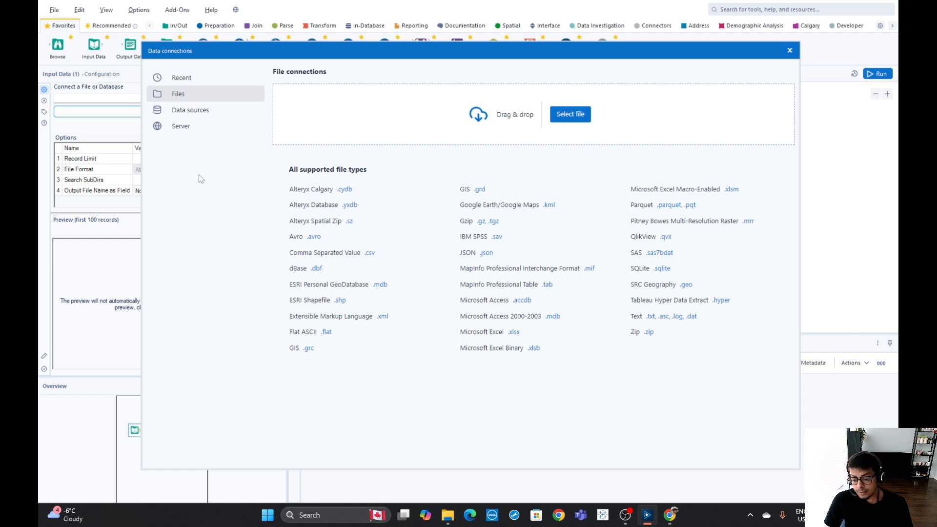
{"action": "left_click", "coordinate": [185, 116]}
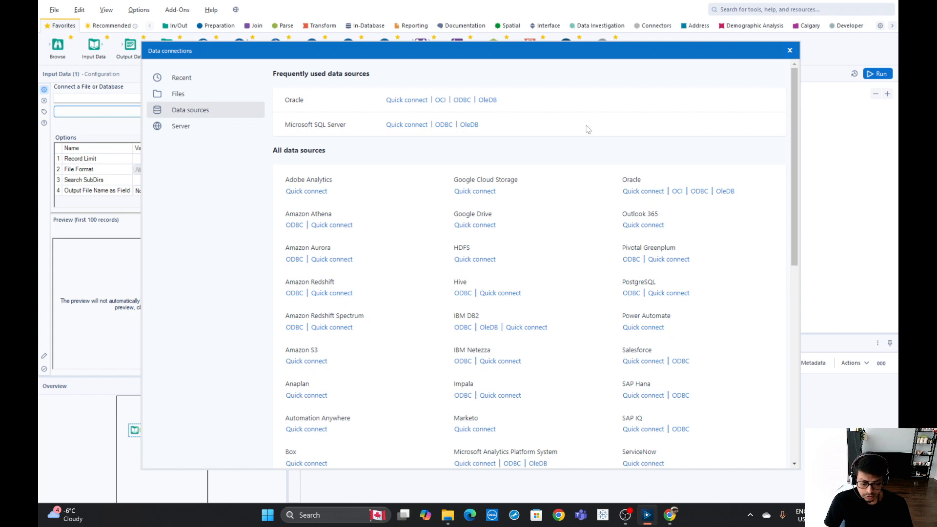
{"action": "left_click", "coordinate": [791, 51]}
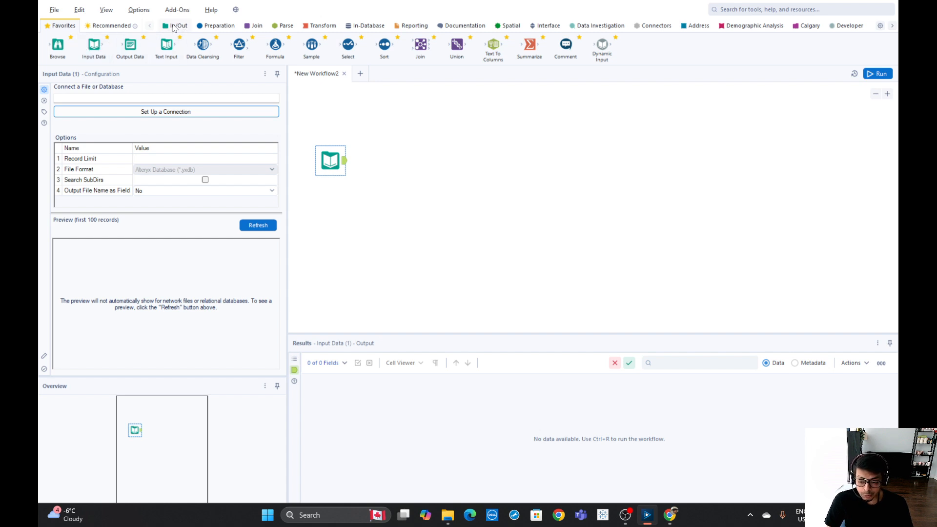
{"action": "left_click", "coordinate": [174, 27]}
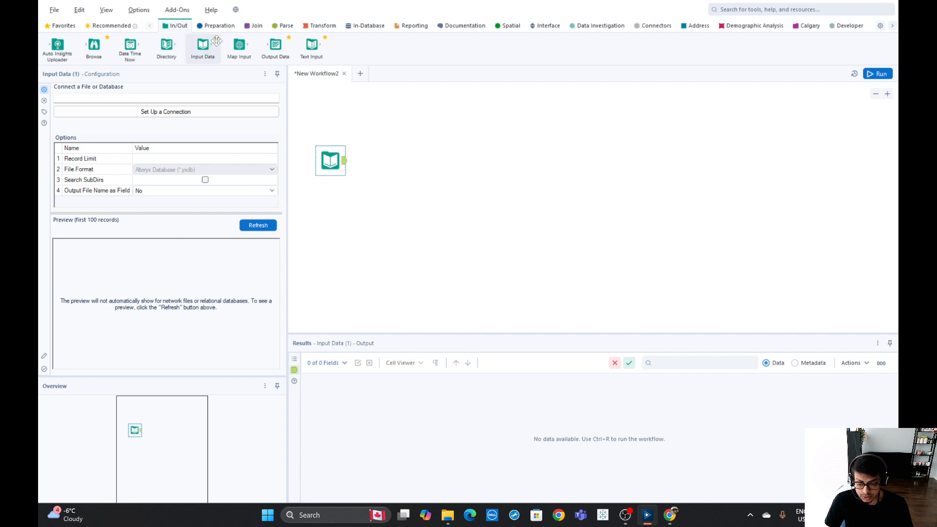
{"action": "left_click", "coordinate": [62, 26]}
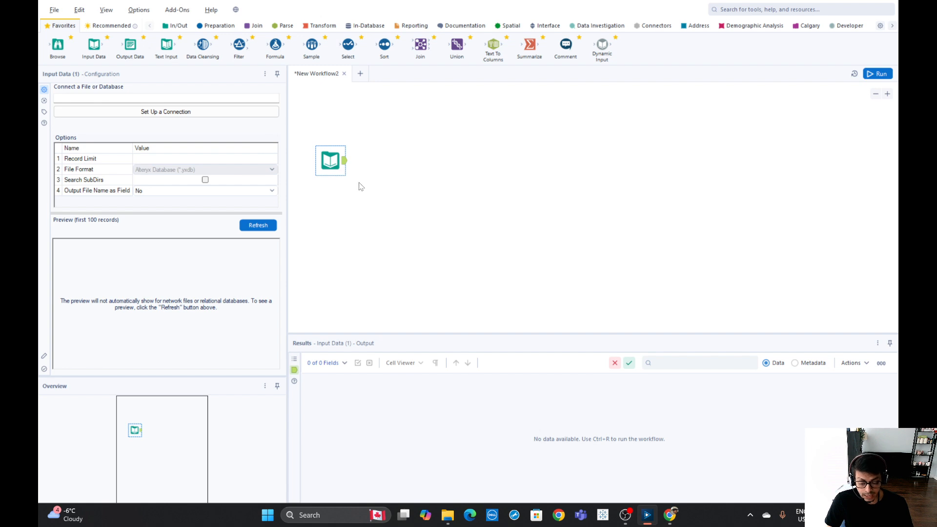
Connect the Input Data tool to the sample_superstore file and choose its Orders sheet
{"action": "left_click", "coordinate": [156, 116]}
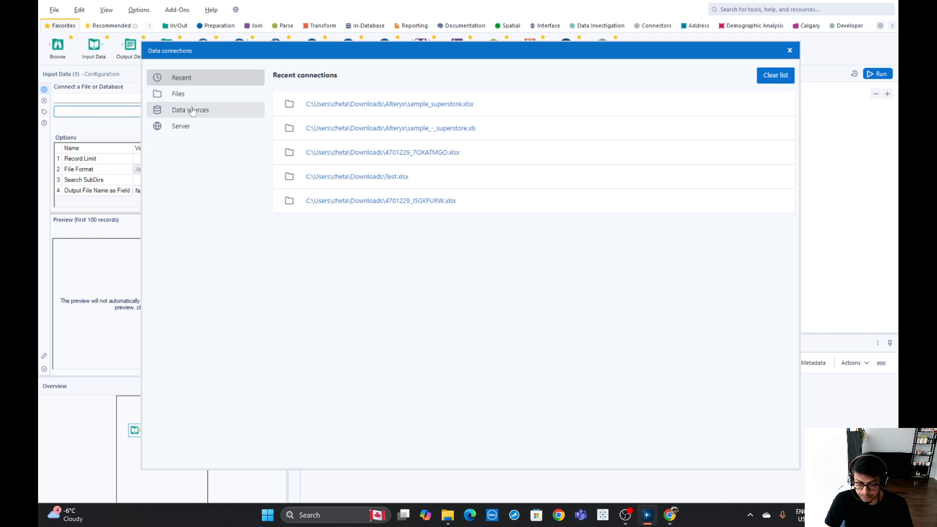
{"action": "left_click", "coordinate": [183, 98]}
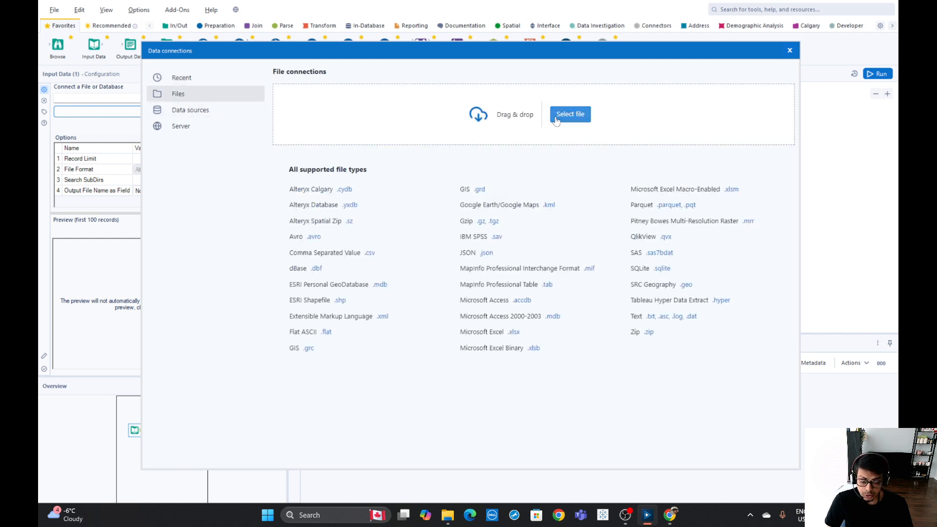
{"action": "left_click", "coordinate": [589, 121]}
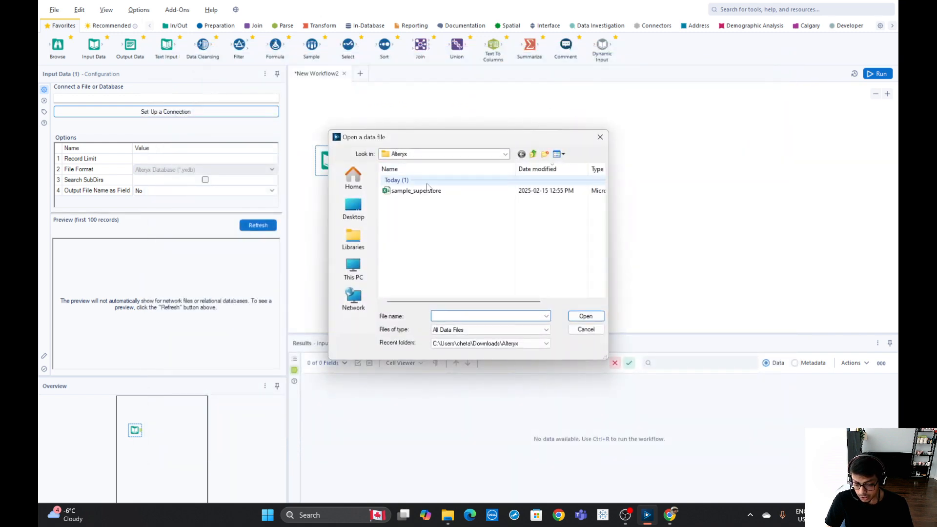
{"action": "left_click", "coordinate": [421, 191]}
{"action": "left_click", "coordinate": [586, 316]}
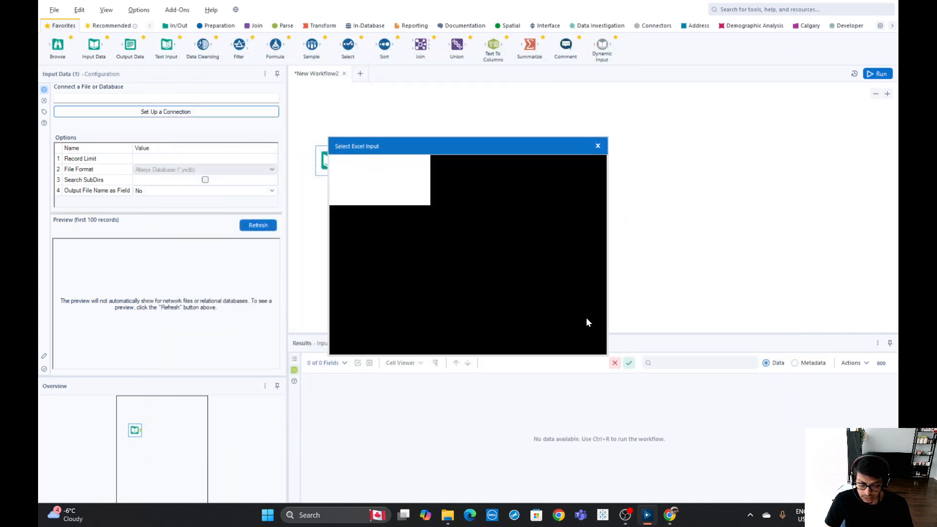
{"action": "left_click", "coordinate": [383, 187]}
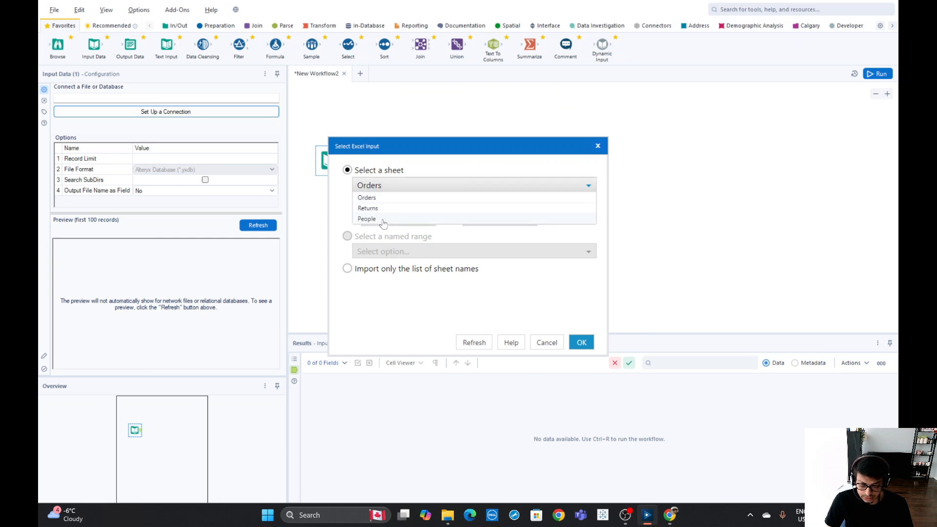
{"action": "left_click", "coordinate": [375, 201]}
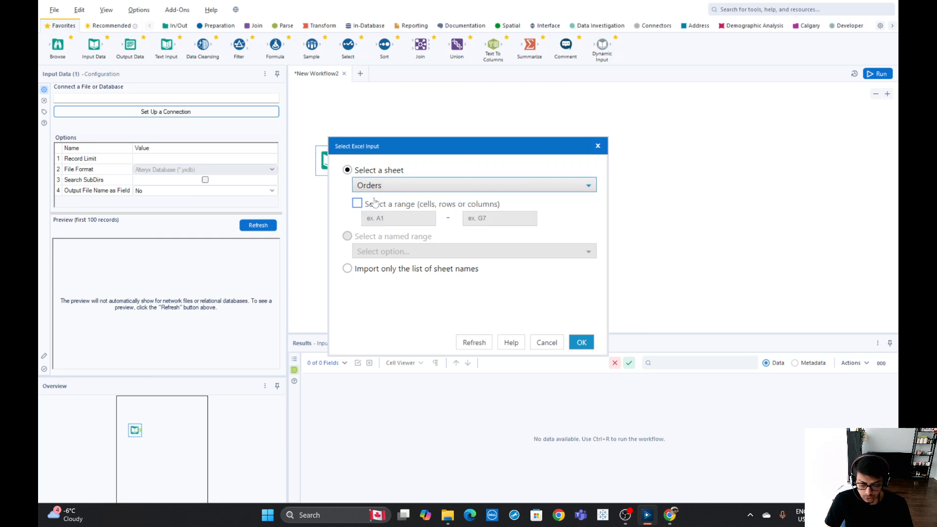
{"action": "left_click", "coordinate": [582, 343]}
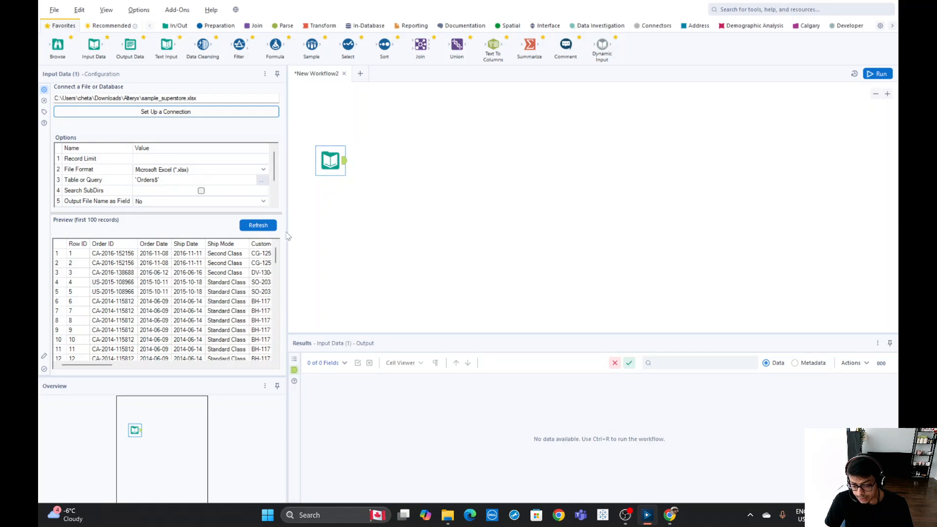
Review the Input Data tool's options list and data preview, including the Start Data Import on Line setting
{"action": "left_click_drag", "start_coordinate": [286, 233], "coordinate": [398, 245]}
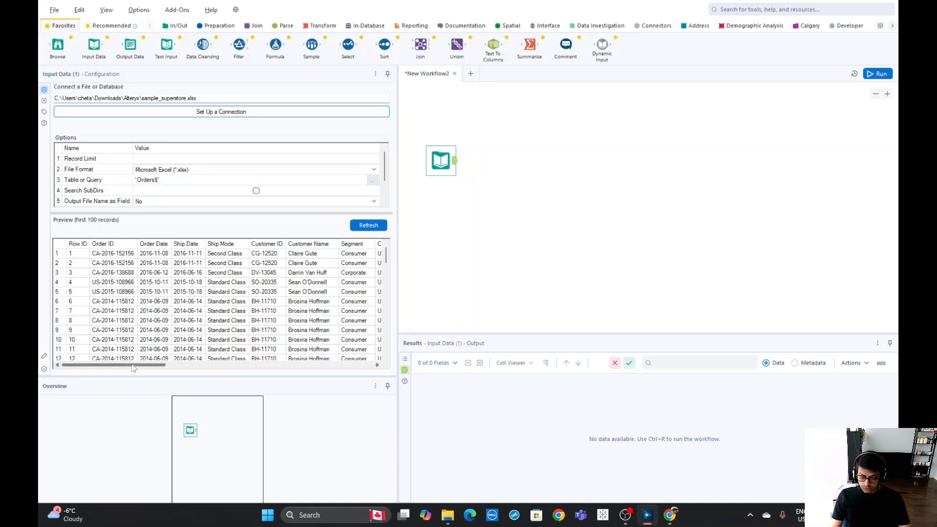
{"action": "mouse_move", "coordinate": [126, 366]}
{"action": "left_mouse_down"}
{"action": "mouse_move", "coordinate": [339, 366]}
{"action": "mouse_move", "coordinate": [117, 367]}
{"action": "left_mouse_up"}
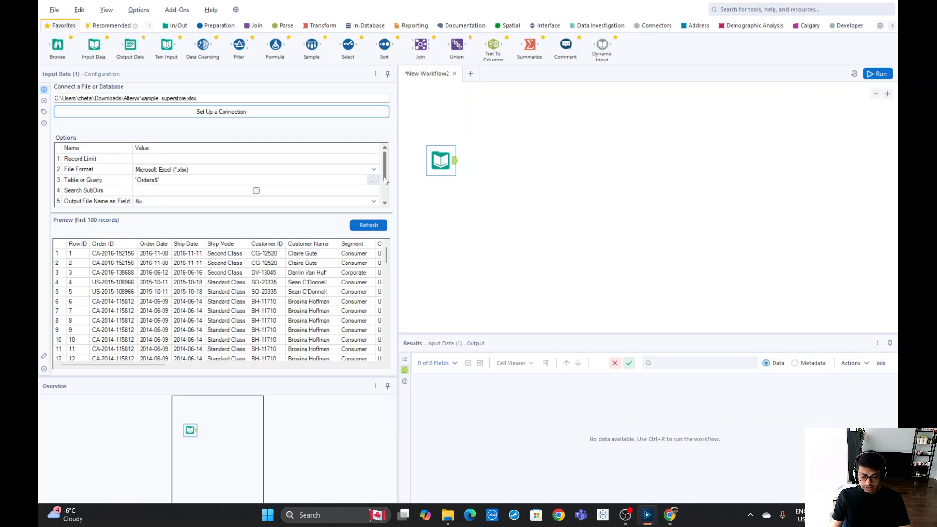
{"action": "left_click_drag", "start_coordinate": [384, 180], "coordinate": [390, 203]}
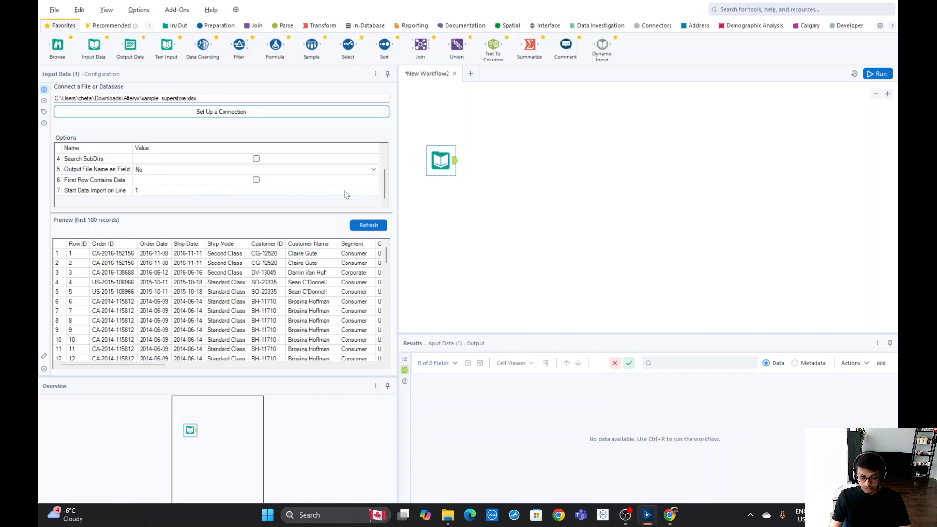
{"action": "left_click", "coordinate": [141, 190]}
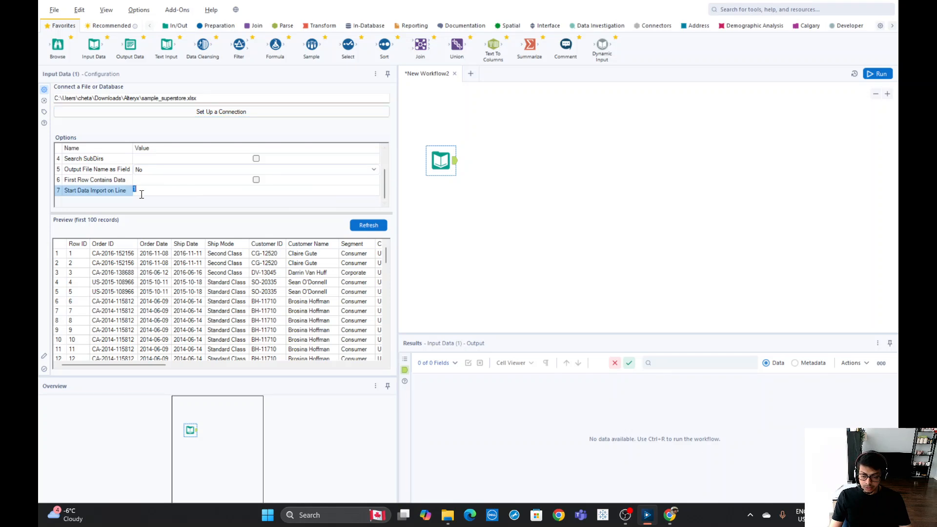
{"action": "scroll", "coordinate": [386, 191], "scroll_direction": "up", "scroll_amount": 1}
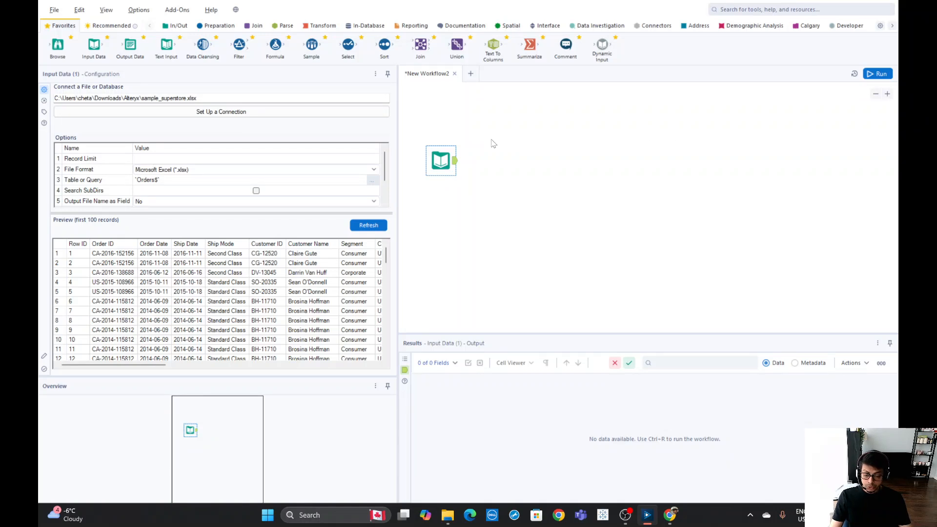
{"action": "left_click", "coordinate": [495, 144]}
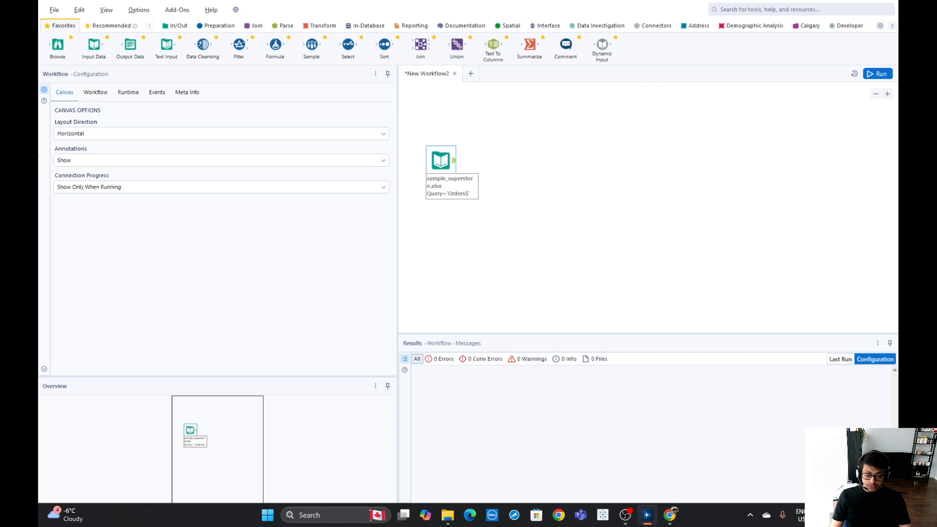
Delete the configured Input Data tool from the canvas
{"action": "left_click", "coordinate": [454, 160]}
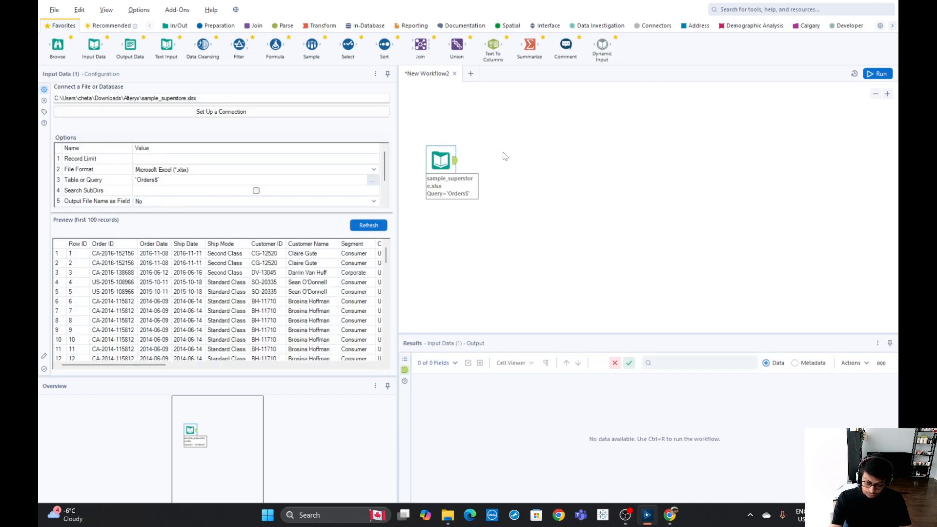
{"action": "left_click", "coordinate": [504, 155]}
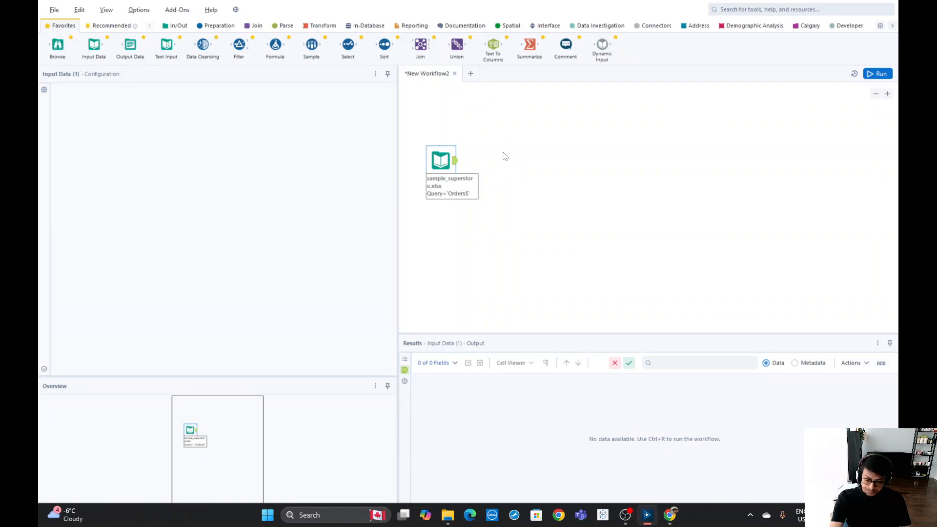
{"action": "key", "text": "Delete"}
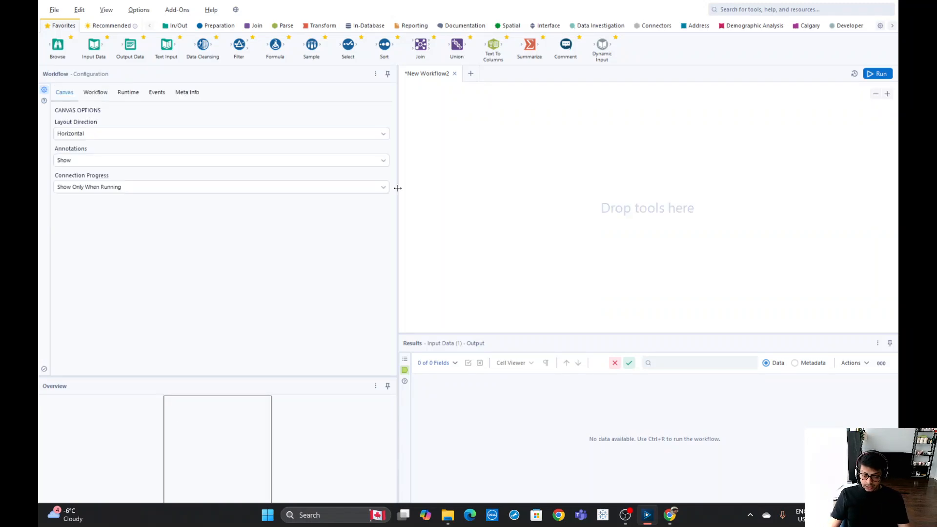
Insert an Input Data tool from the In/Out category through the canvas context menu, then select it
{"action": "left_click_drag", "start_coordinate": [398, 188], "coordinate": [264, 191]}
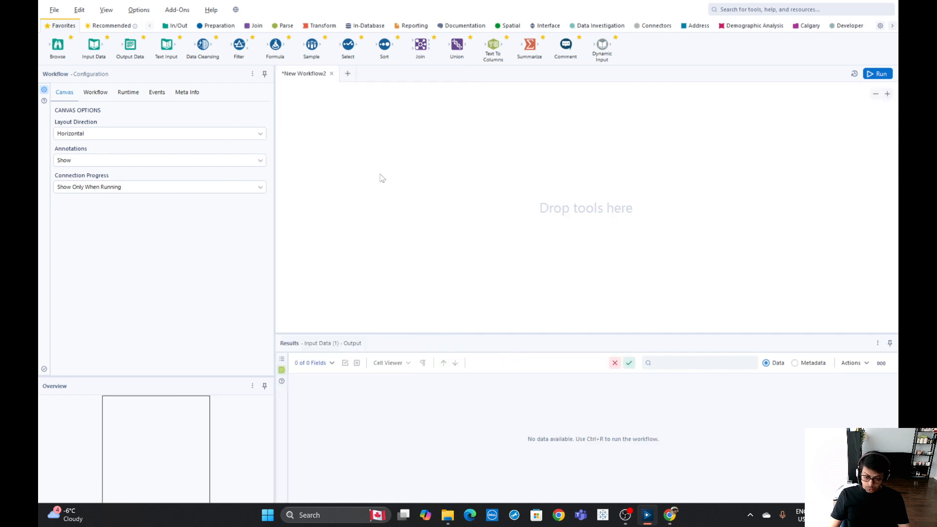
{"action": "right_click", "coordinate": [345, 152]}
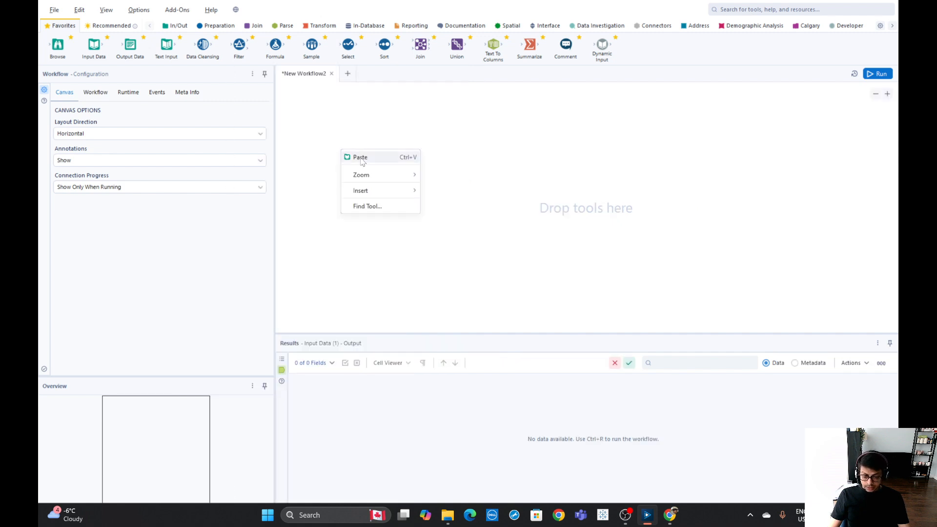
{"action": "mouse_move", "coordinate": [371, 195]}
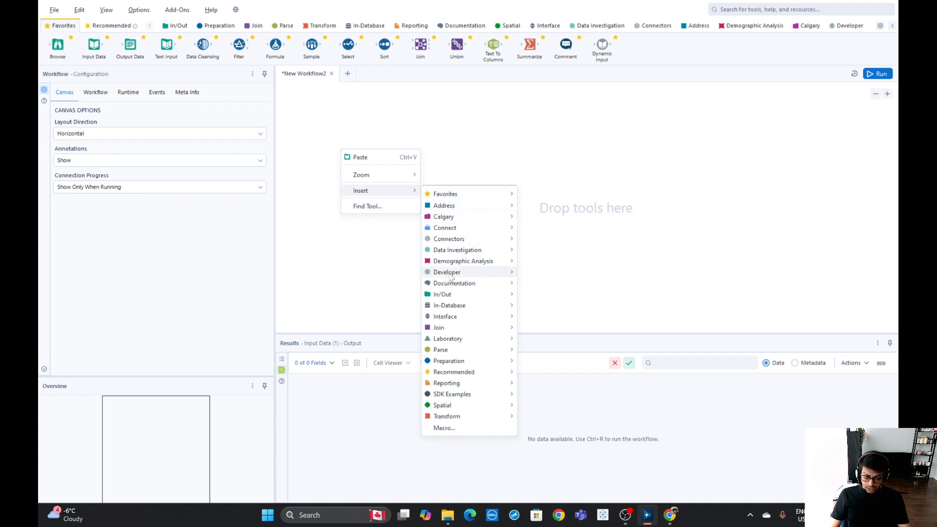
{"action": "mouse_move", "coordinate": [452, 298]}
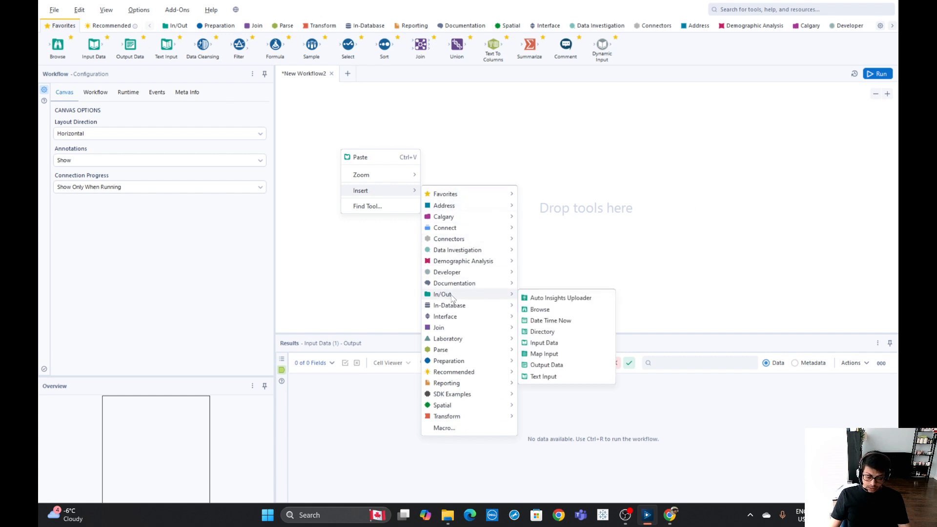
{"action": "left_click", "coordinate": [546, 344]}
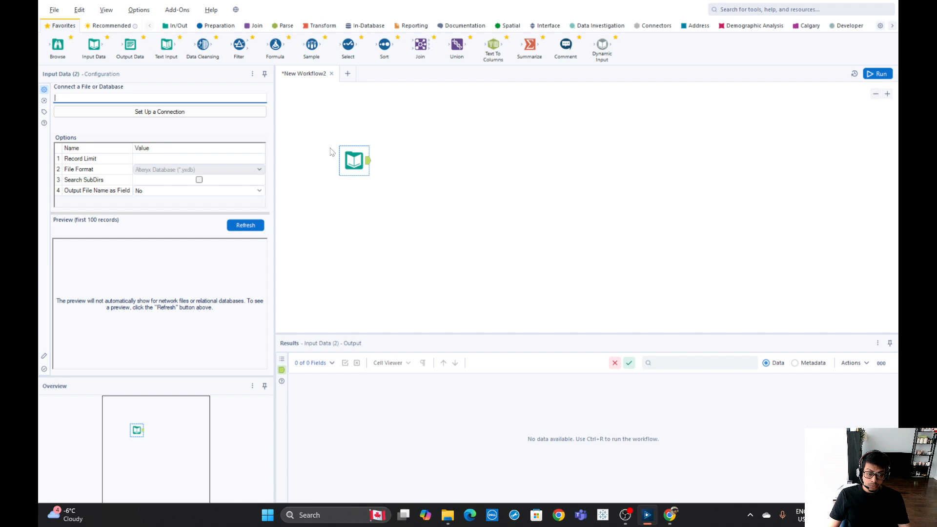
{"action": "left_click_drag", "start_coordinate": [317, 136], "coordinate": [459, 201]}
{"action": "left_click", "coordinate": [456, 196]}
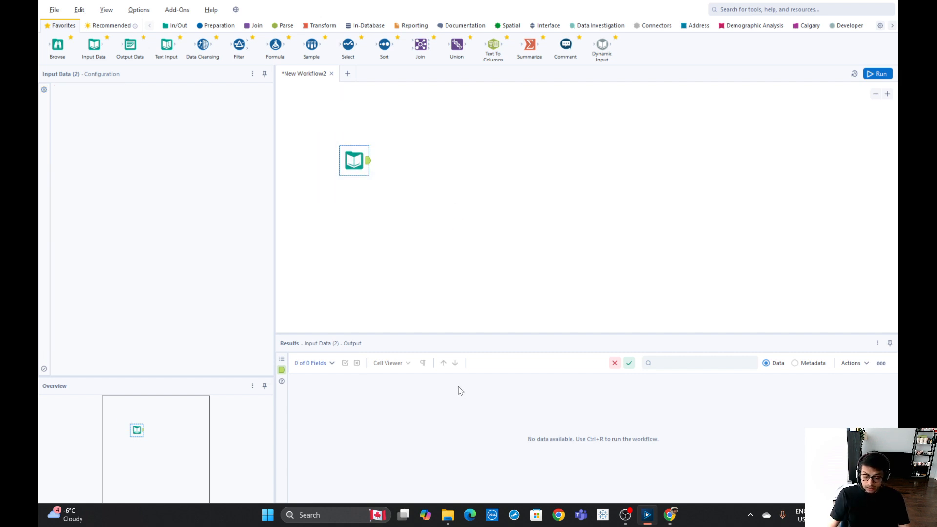
Drag the sample_superstore workbook from File Explorer onto the canvas, import its Orders sheet, and select the new tool
{"action": "left_click", "coordinate": [447, 515]}
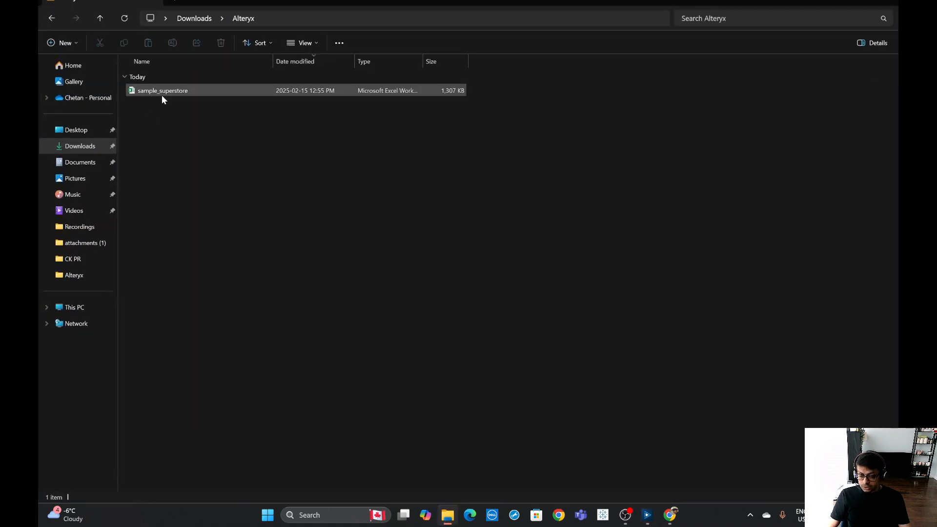
{"action": "left_click_drag", "start_coordinate": [164, 92], "coordinate": [331, 153]}
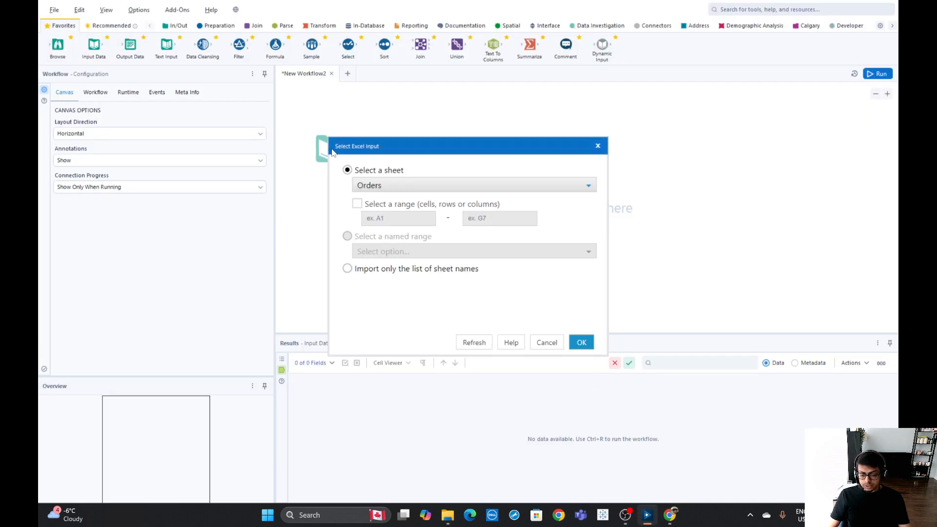
{"action": "left_click", "coordinate": [579, 345]}
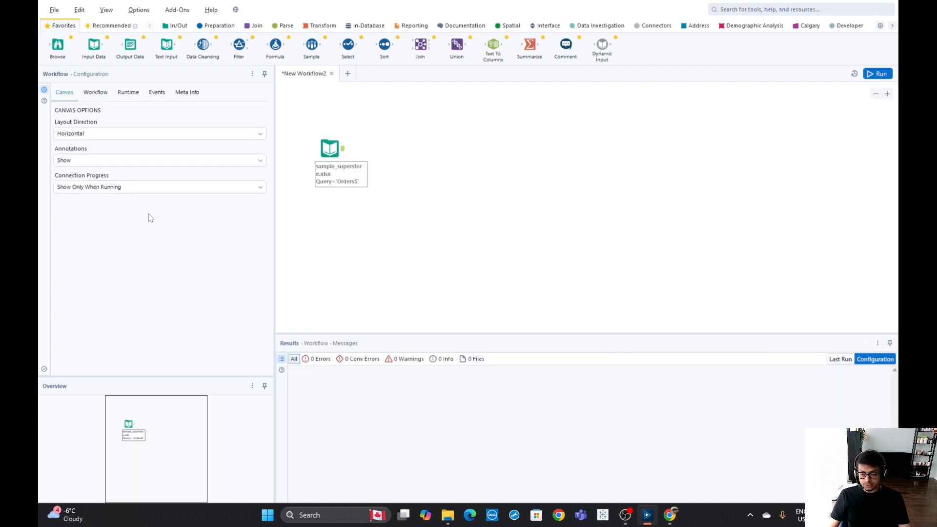
{"action": "left_click", "coordinate": [330, 148]}
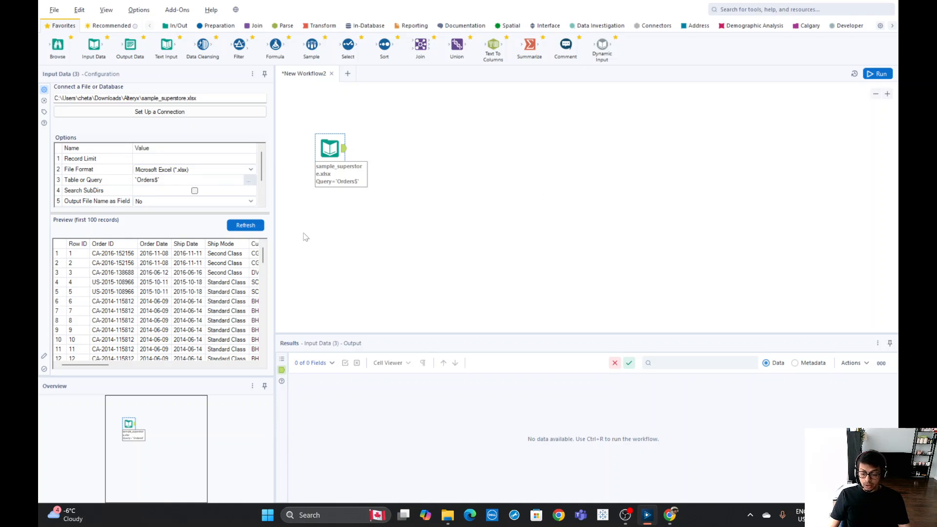
{"action": "left_click_drag", "start_coordinate": [293, 119], "coordinate": [425, 197]}
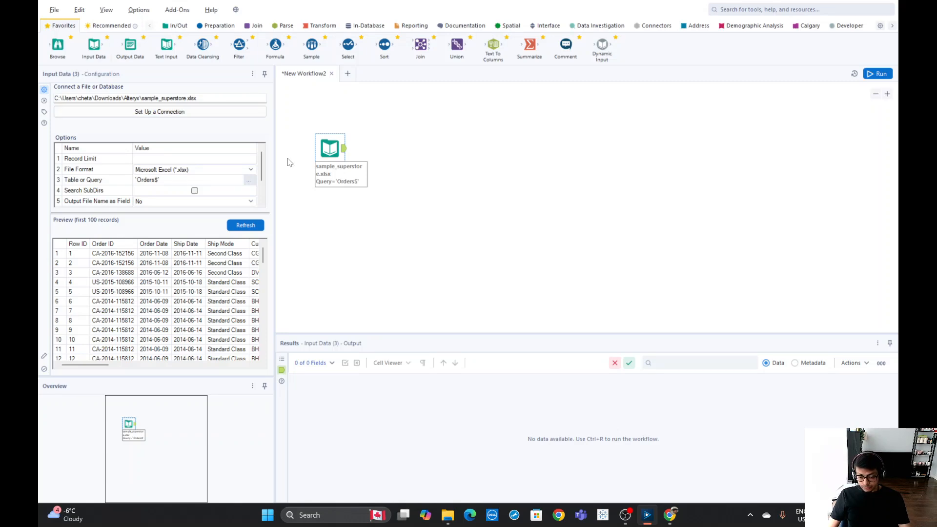
Add a second Input Data tool to the canvas below the Orders input tool
{"action": "left_click_drag", "start_coordinate": [329, 149], "coordinate": [329, 136]}
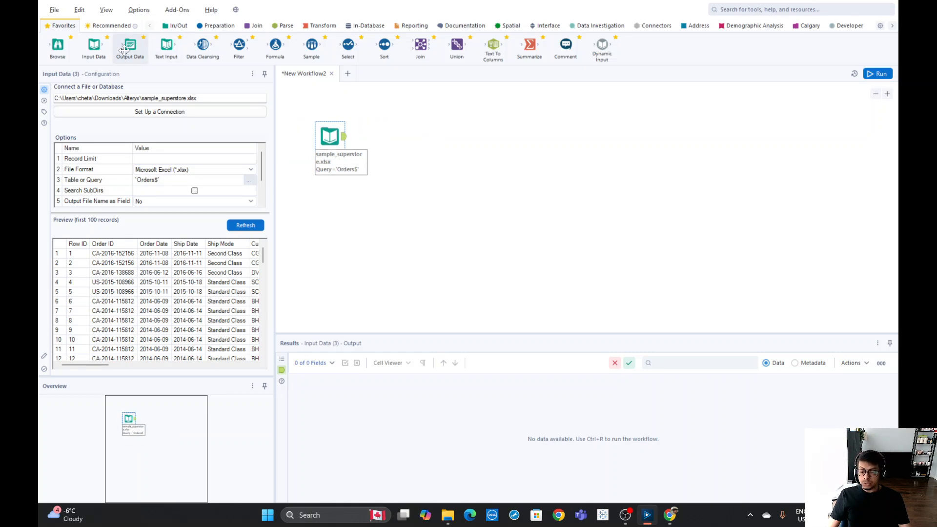
{"action": "left_click_drag", "start_coordinate": [92, 49], "coordinate": [332, 219]}
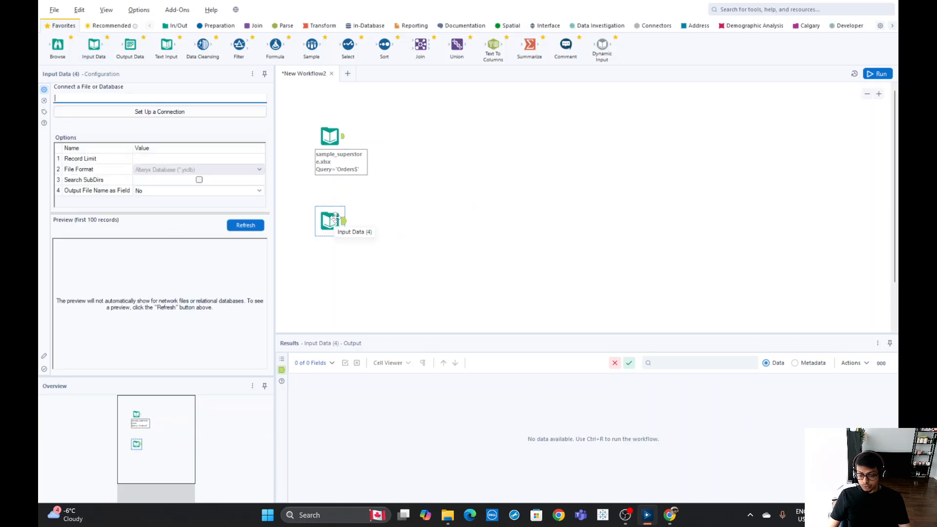
Open the new tool's connection setup and browse the list of available data sources
{"action": "left_click", "coordinate": [159, 111]}
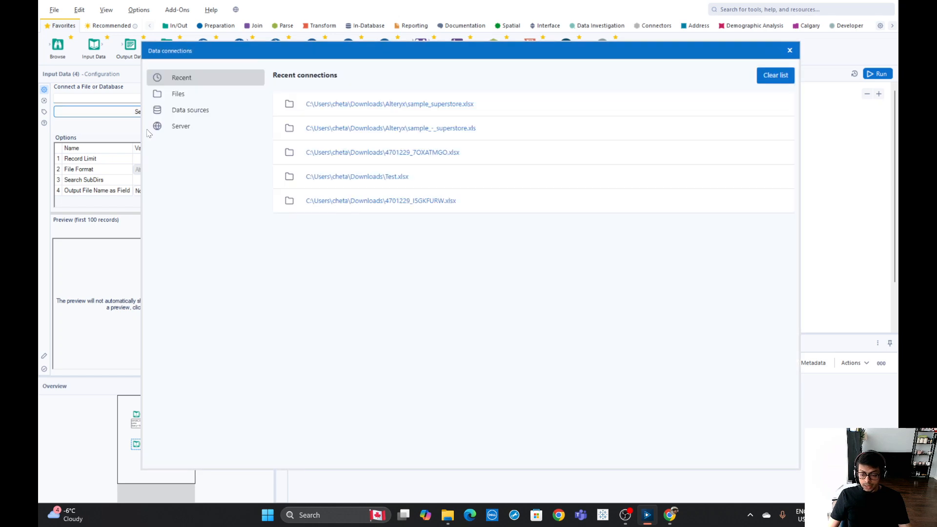
{"action": "left_click", "coordinate": [190, 116]}
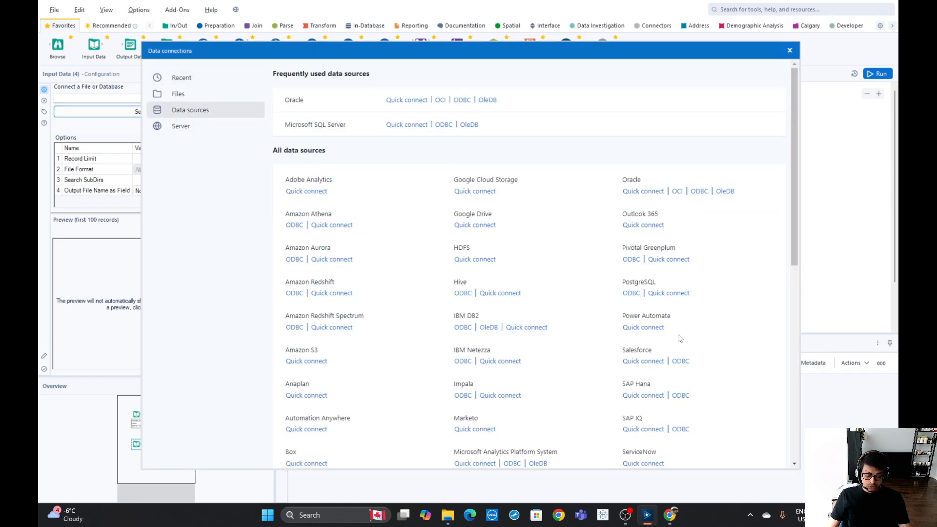
{"action": "scroll", "coordinate": [723, 343], "scroll_direction": "down", "scroll_amount": 5}
{"action": "scroll", "coordinate": [718, 337], "scroll_direction": "down", "scroll_amount": 4}
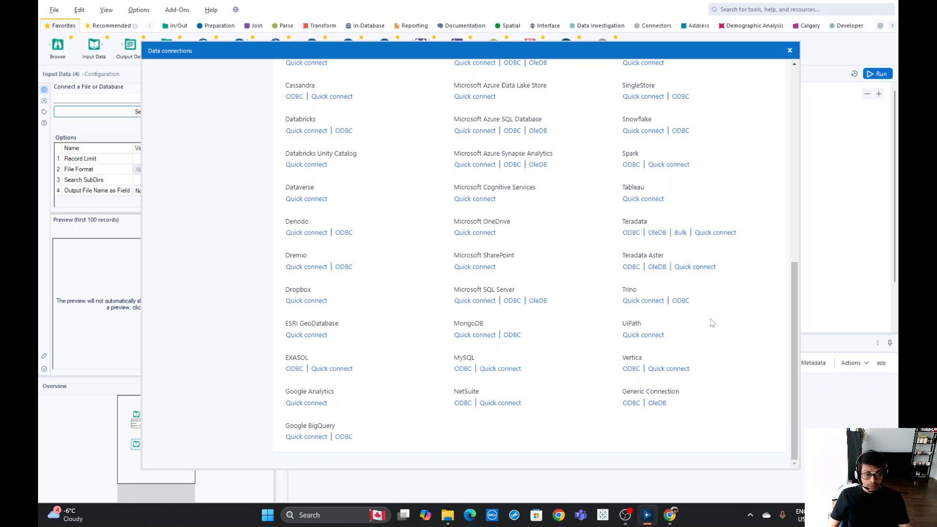
{"action": "scroll", "coordinate": [712, 321], "scroll_direction": "up", "scroll_amount": 5}
{"action": "scroll", "coordinate": [712, 322], "scroll_direction": "up", "scroll_amount": 3}
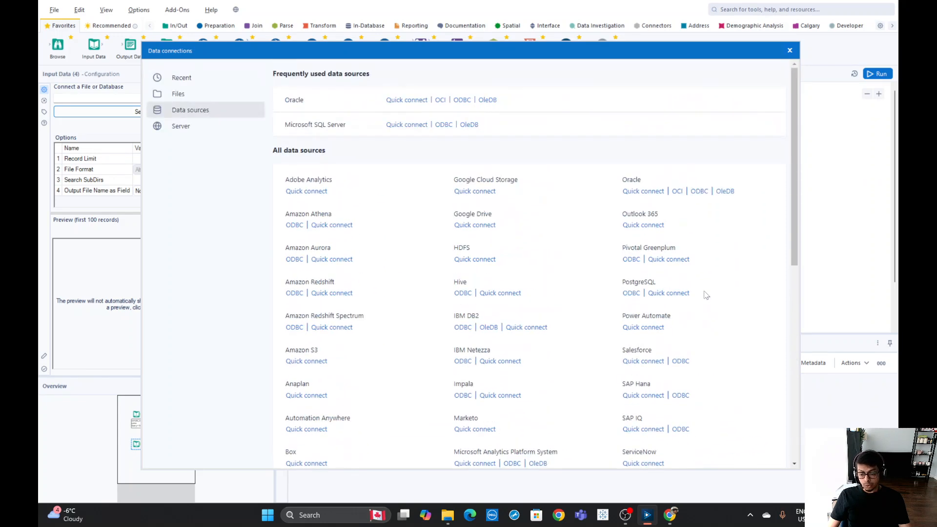
Connect the new tool to the sample_superstore workbook from Files and import its Returns sheet
{"action": "left_click", "coordinate": [184, 98]}
{"action": "left_click", "coordinate": [548, 116]}
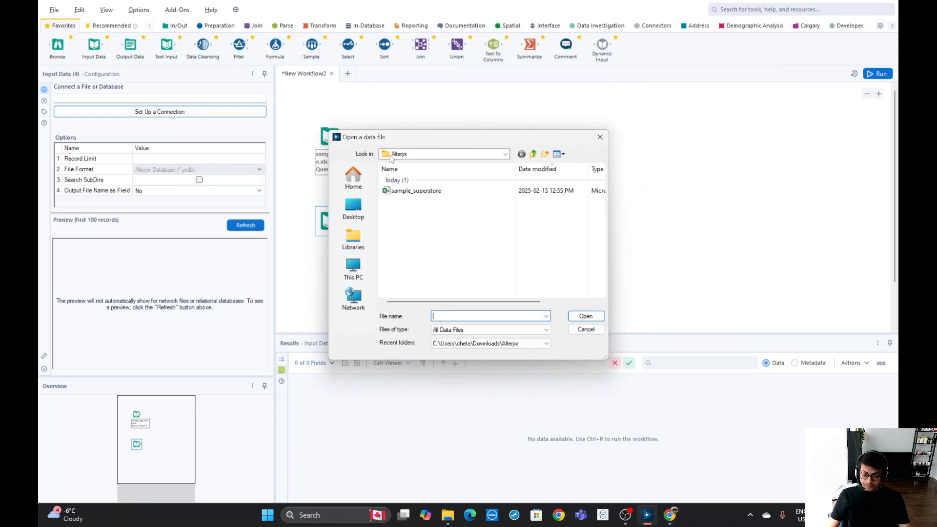
{"action": "left_click", "coordinate": [416, 191]}
{"action": "left_click", "coordinate": [586, 316]}
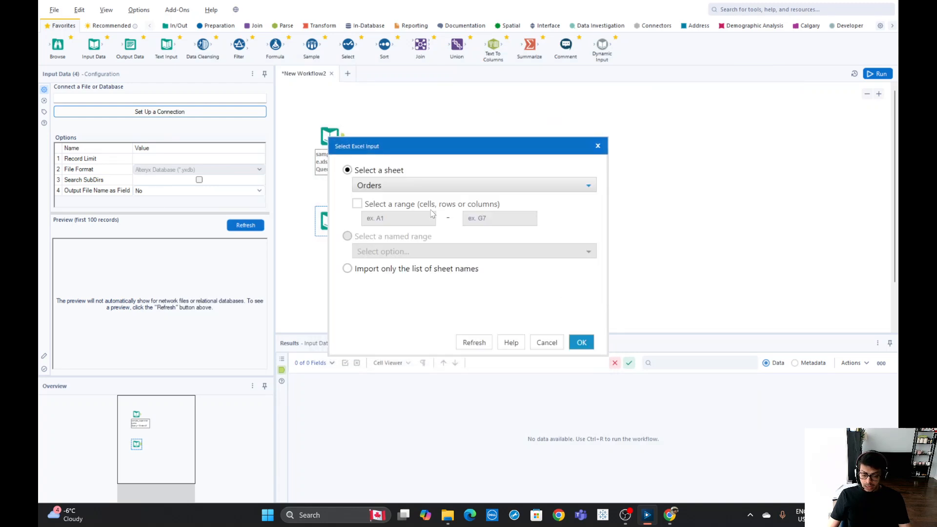
{"action": "left_click", "coordinate": [357, 185]}
{"action": "left_click", "coordinate": [374, 208]}
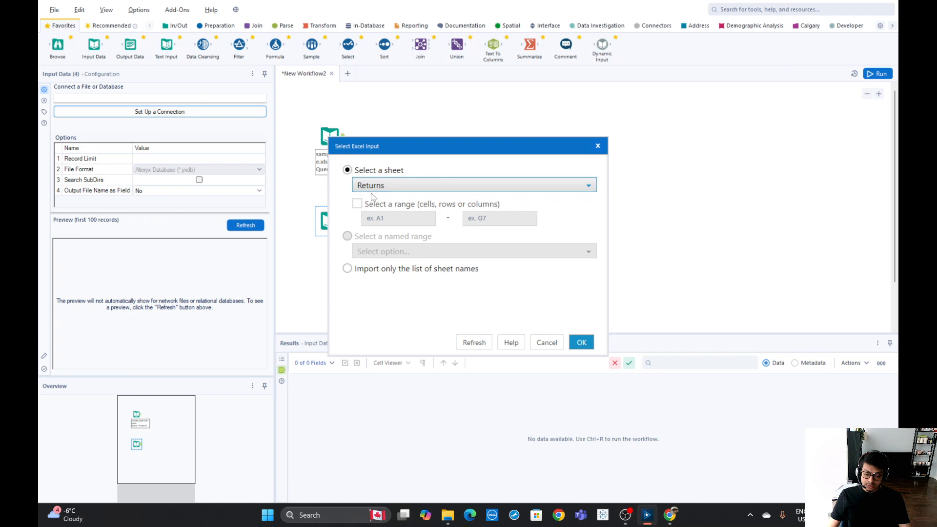
{"action": "left_click", "coordinate": [581, 342]}
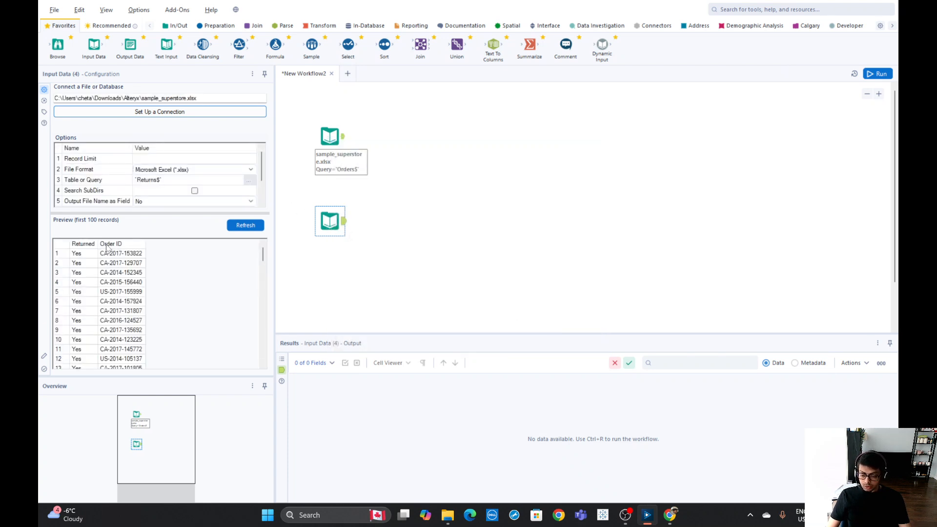
Add a Join tool and connect the Orders and Returns input tools to its inputs
{"action": "left_click", "coordinate": [330, 137]}
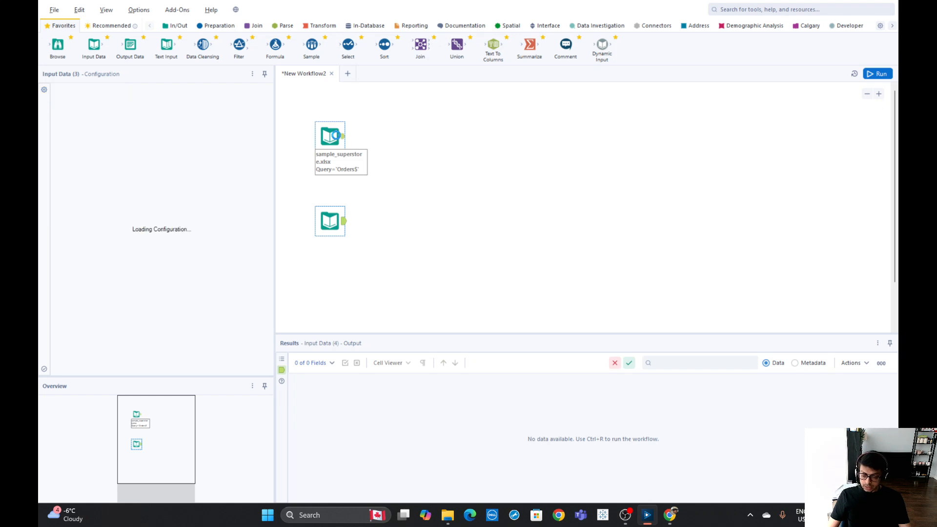
{"action": "left_click", "coordinate": [426, 146]}
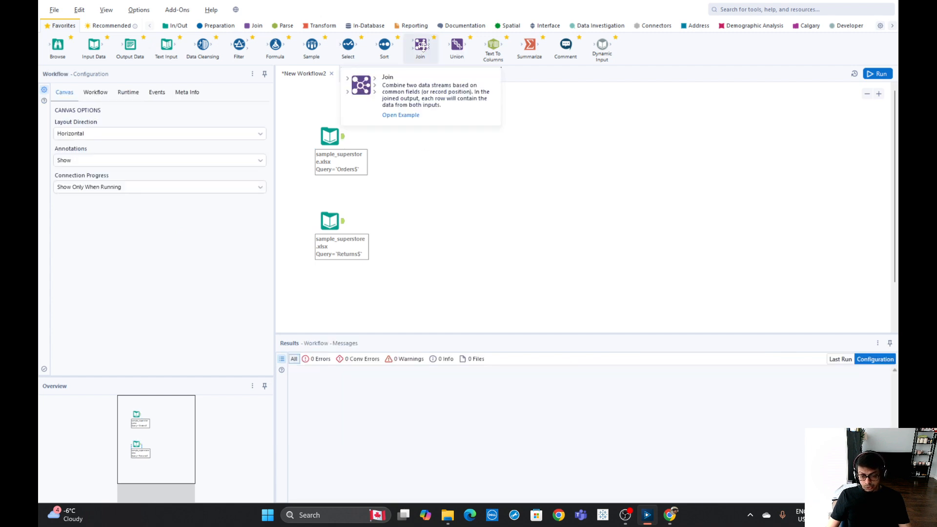
{"action": "left_click_drag", "start_coordinate": [420, 45], "coordinate": [420, 171]}
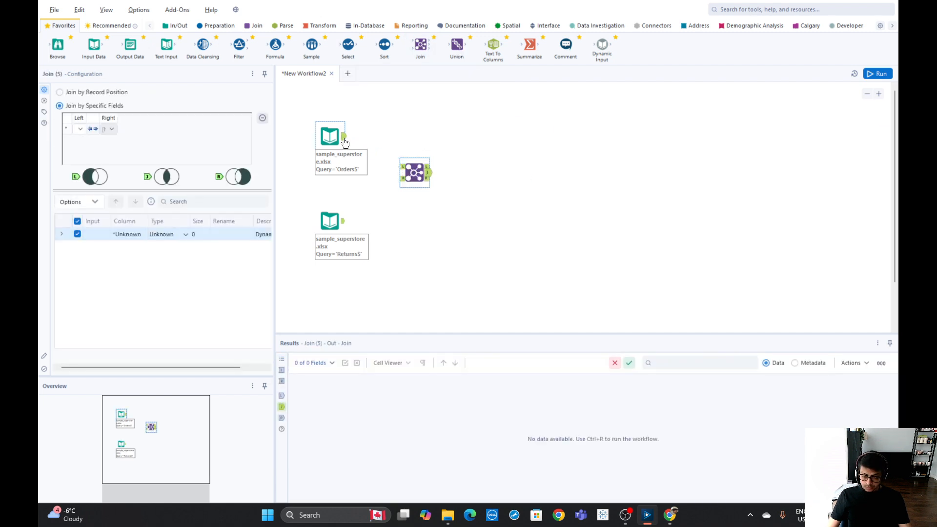
{"action": "left_click_drag", "start_coordinate": [343, 222], "coordinate": [413, 179]}
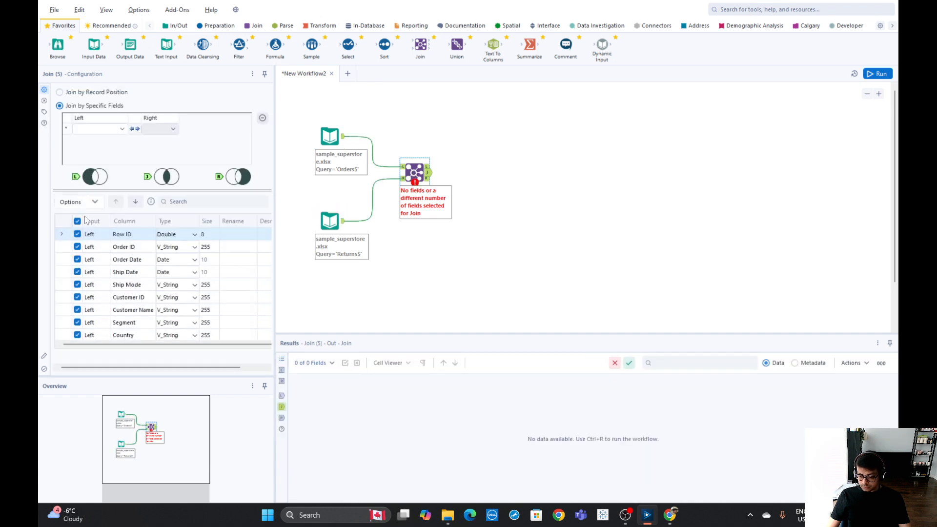
Set the Join to match on the Order ID field
{"action": "left_click", "coordinate": [99, 132]}
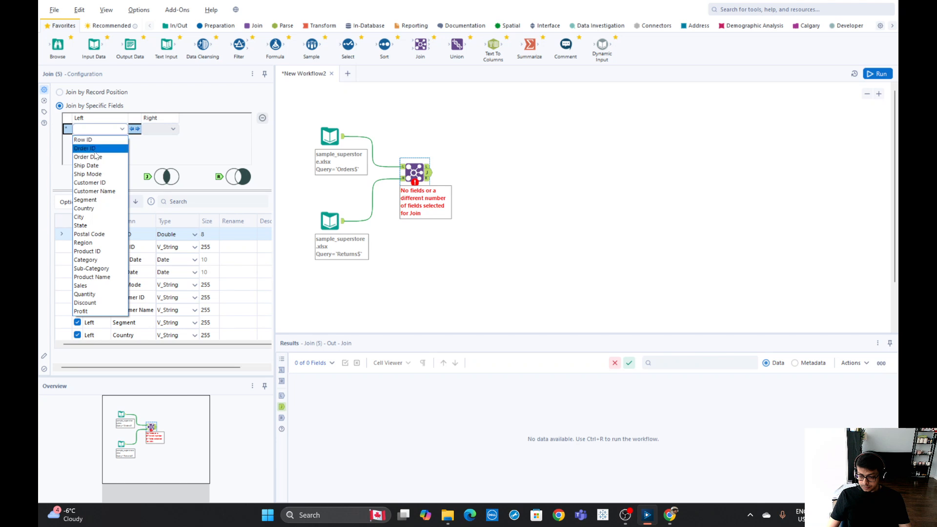
{"action": "left_click", "coordinate": [95, 151]}
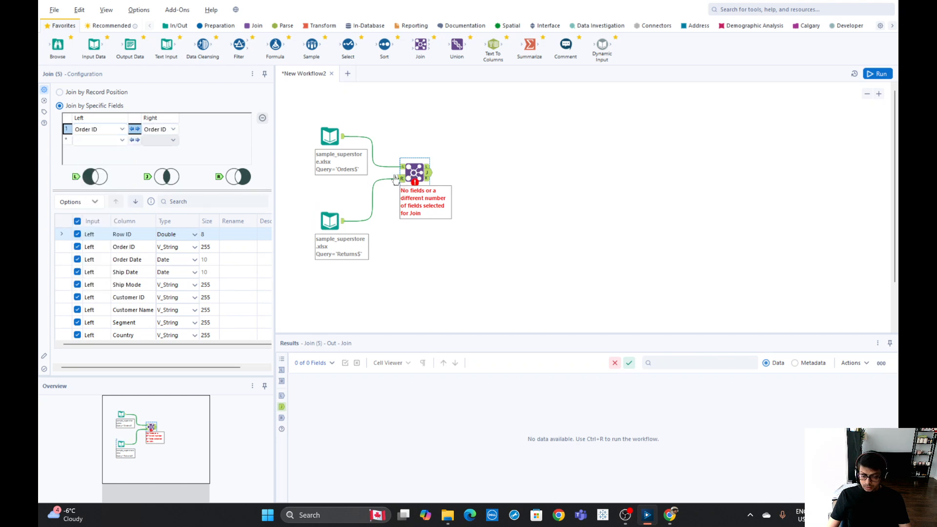
Review the configurations of both input tools and their connections to the Join
{"action": "left_click", "coordinate": [329, 220]}
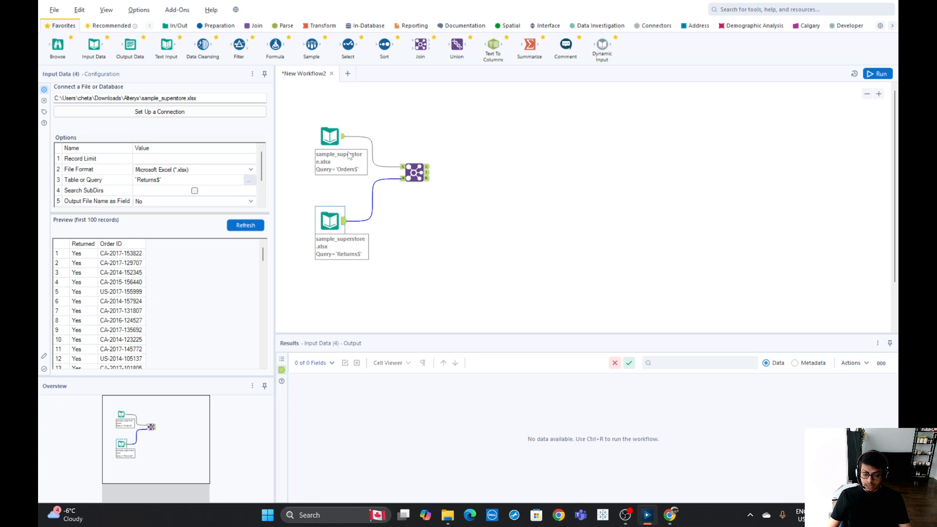
{"action": "left_click", "coordinate": [330, 135]}
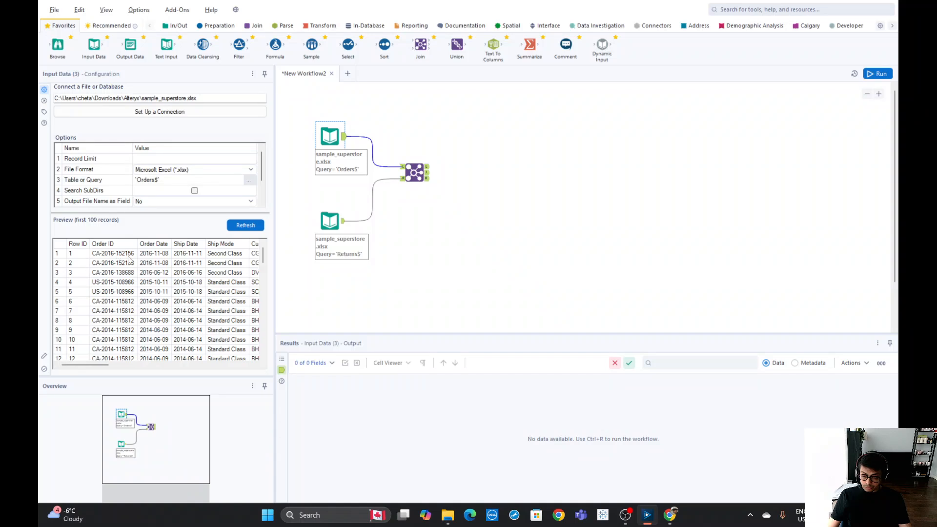
{"action": "left_click", "coordinate": [336, 221]}
{"action": "left_click", "coordinate": [415, 172]}
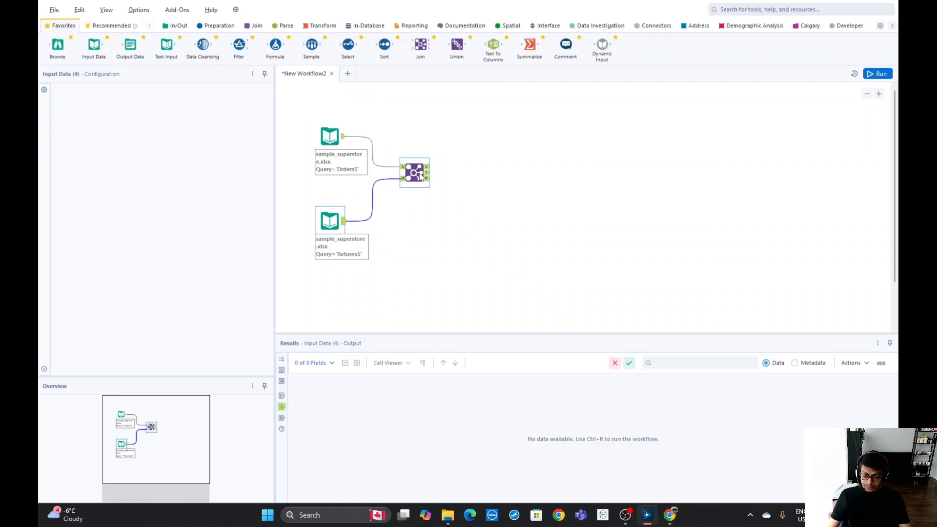
Deselect duplicate columns in the Join's field list and run the workflow
{"action": "left_click", "coordinate": [73, 202]}
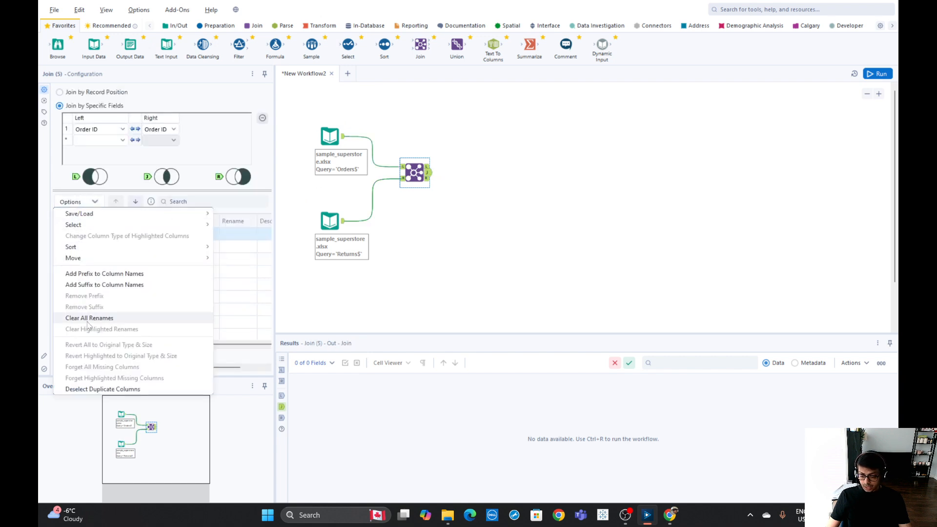
{"action": "left_click", "coordinate": [98, 387]}
{"action": "left_click", "coordinate": [878, 74]}
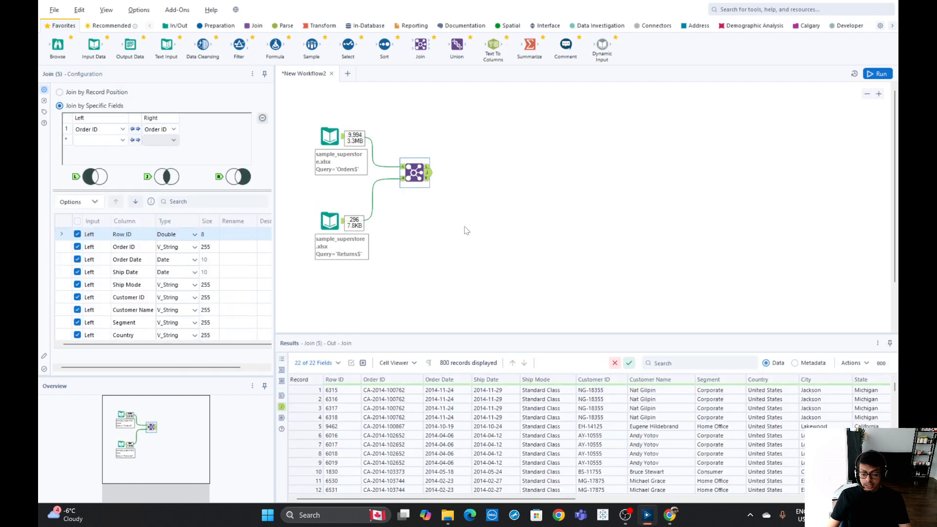
{"action": "key", "text": "ctrl+r"}
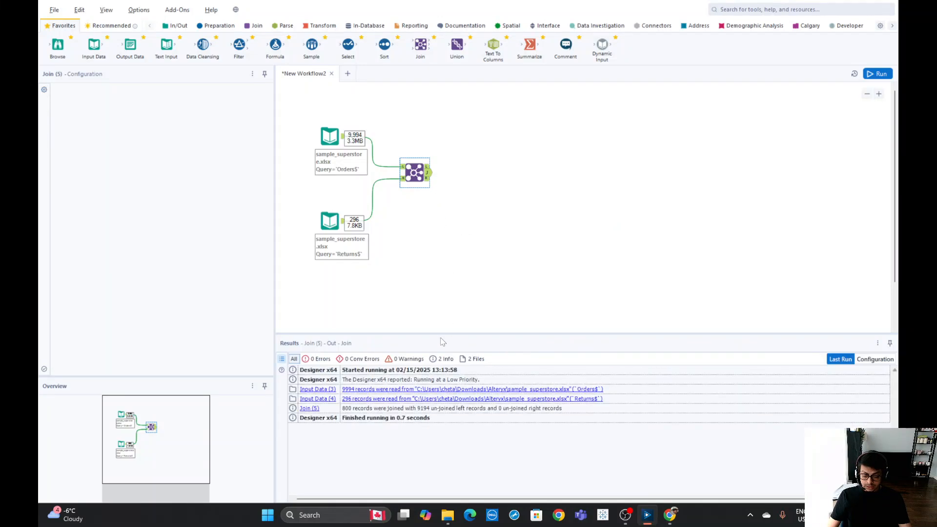
Inspect the joined output records across all columns, including the Returned column
{"action": "left_click", "coordinate": [429, 180]}
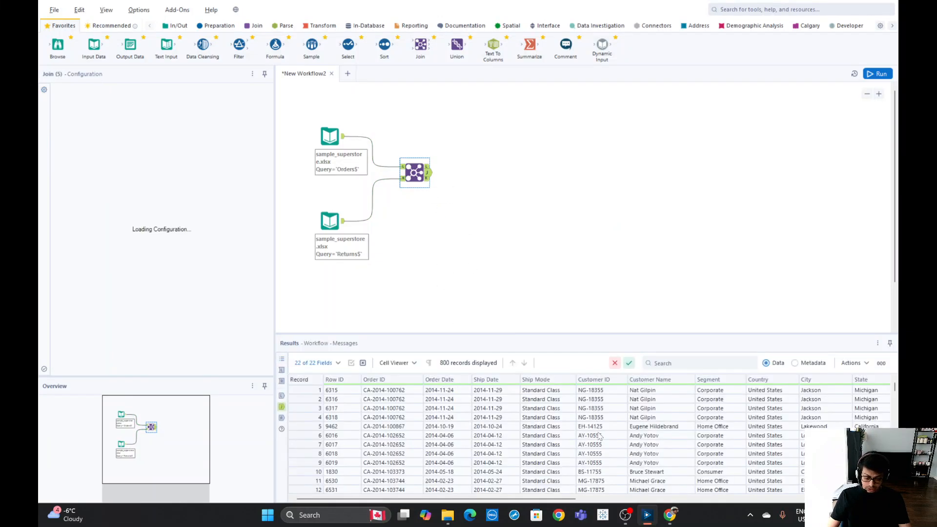
{"action": "left_click_drag", "start_coordinate": [554, 500], "coordinate": [862, 508]}
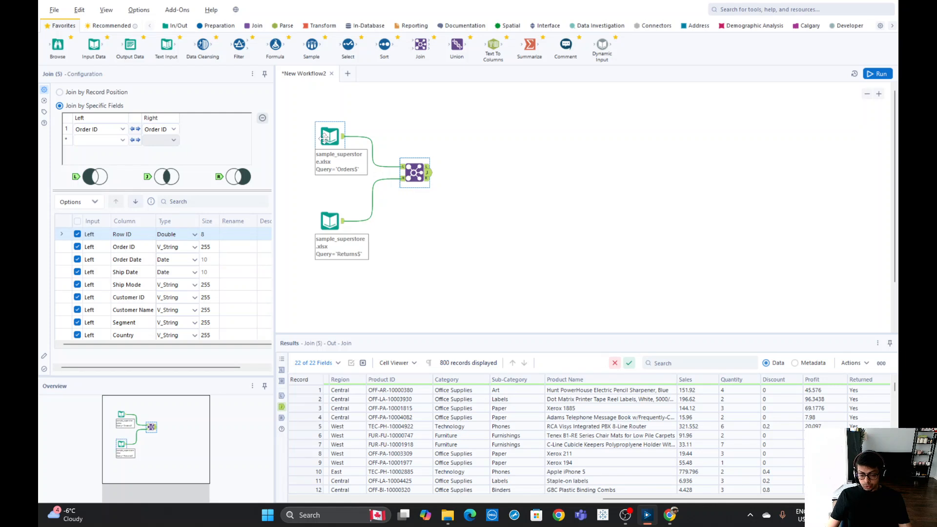
{"action": "left_click_drag", "start_coordinate": [297, 103], "coordinate": [382, 264]}
Open the Returns tool's connection setup, browse the Server and Data sources options, and close it
{"action": "left_click", "coordinate": [353, 259]}
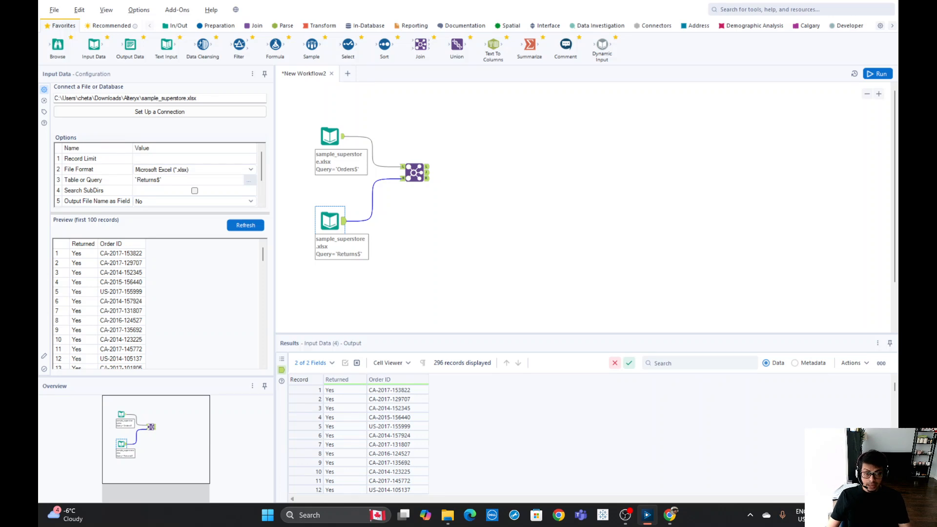
{"action": "left_click", "coordinate": [121, 117]}
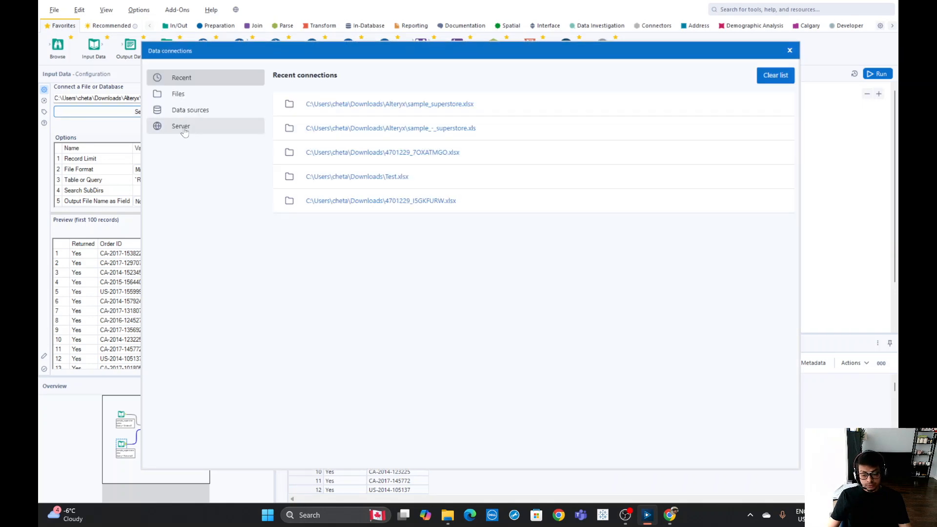
{"action": "left_click", "coordinate": [184, 129]}
{"action": "left_click", "coordinate": [192, 113]}
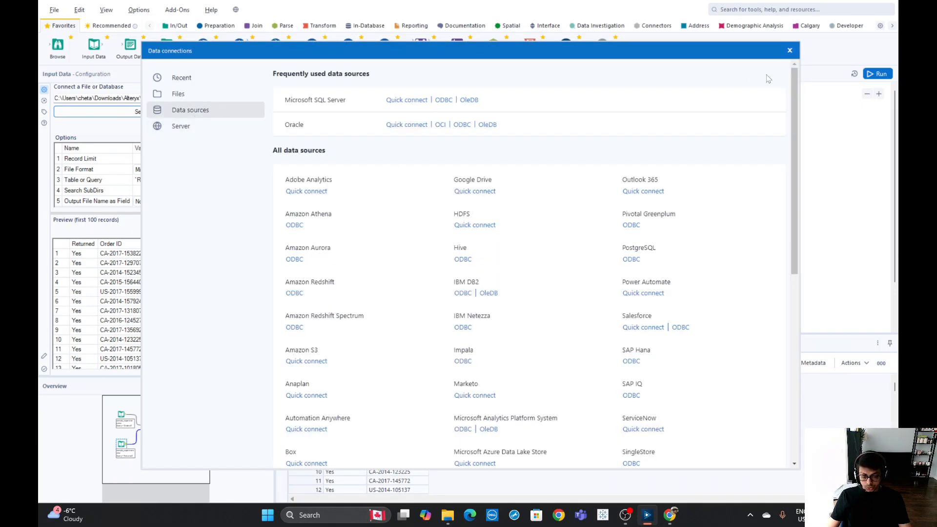
{"action": "left_click", "coordinate": [789, 50]}
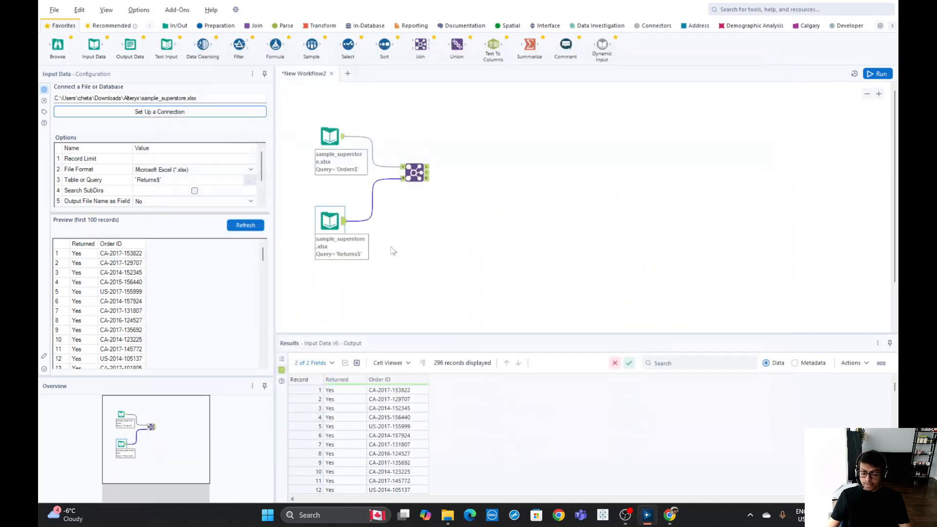